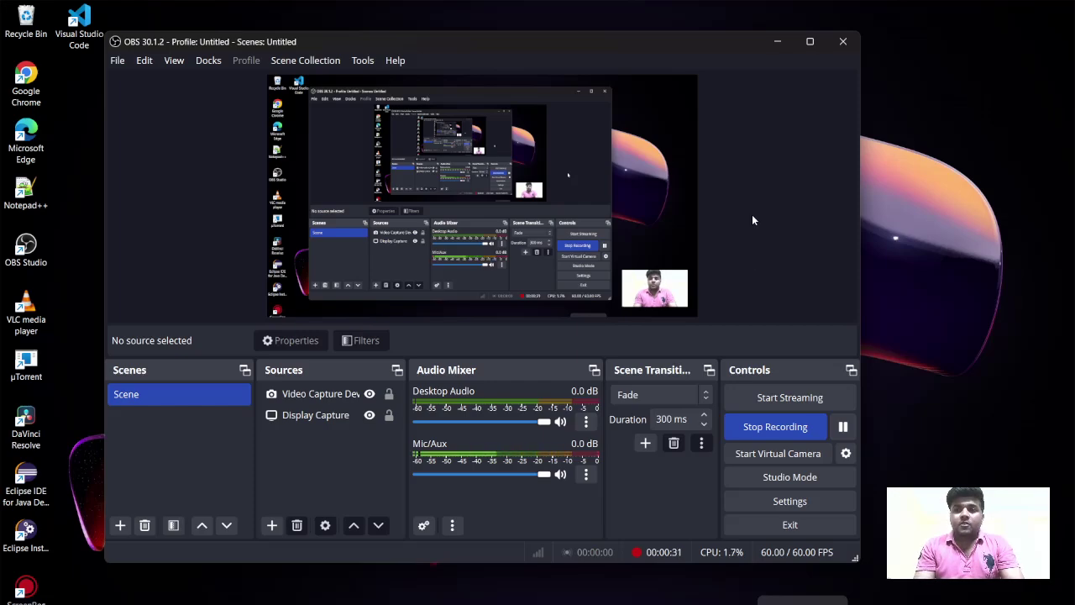
- Switch to Microsoft Edge, search Google for obs studio download, and open the obsproject.com download page
left_click(780, 42)
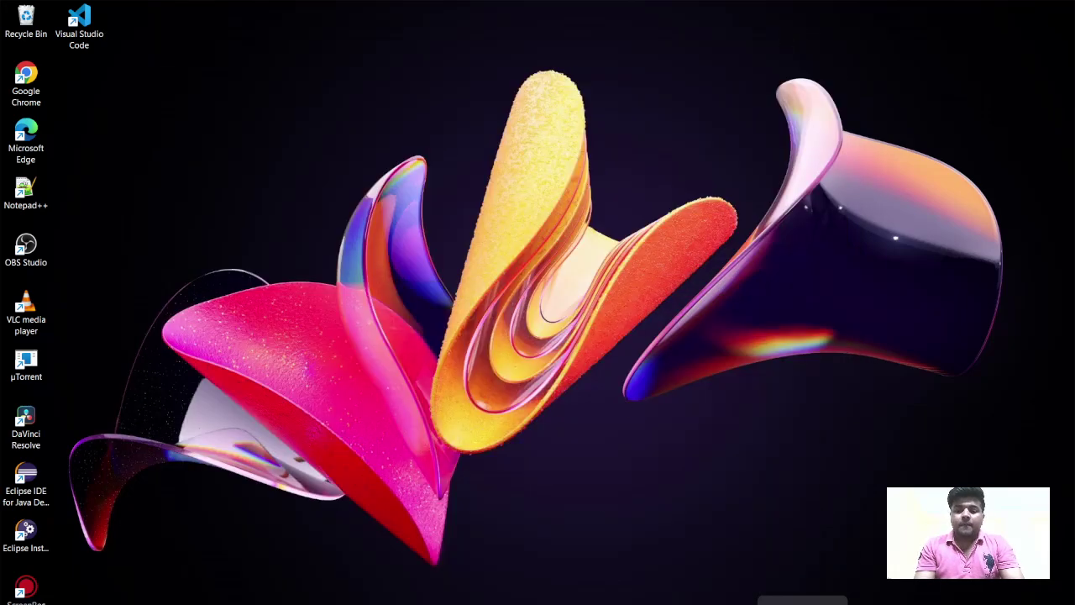
mouse_move(603, 595)
left_click(604, 527)
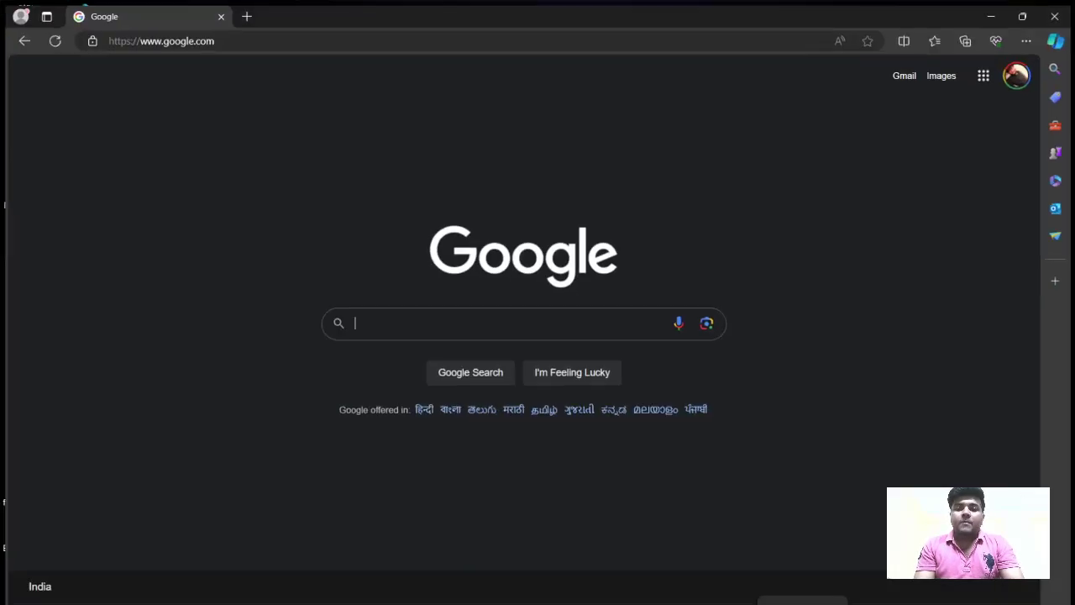
left_click(580, 322)
type("o")
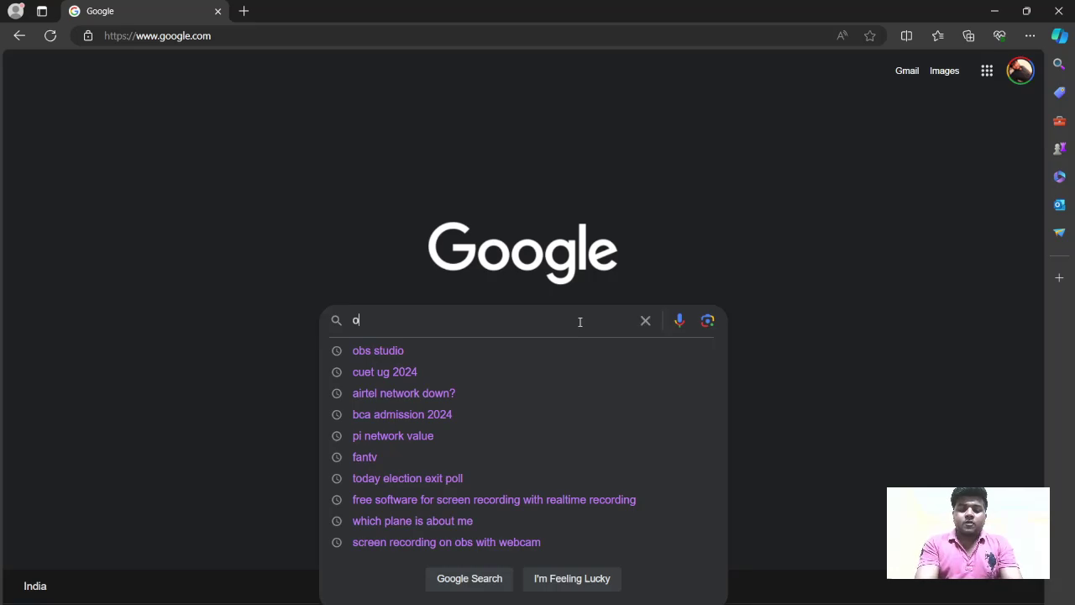
type("bs stud")
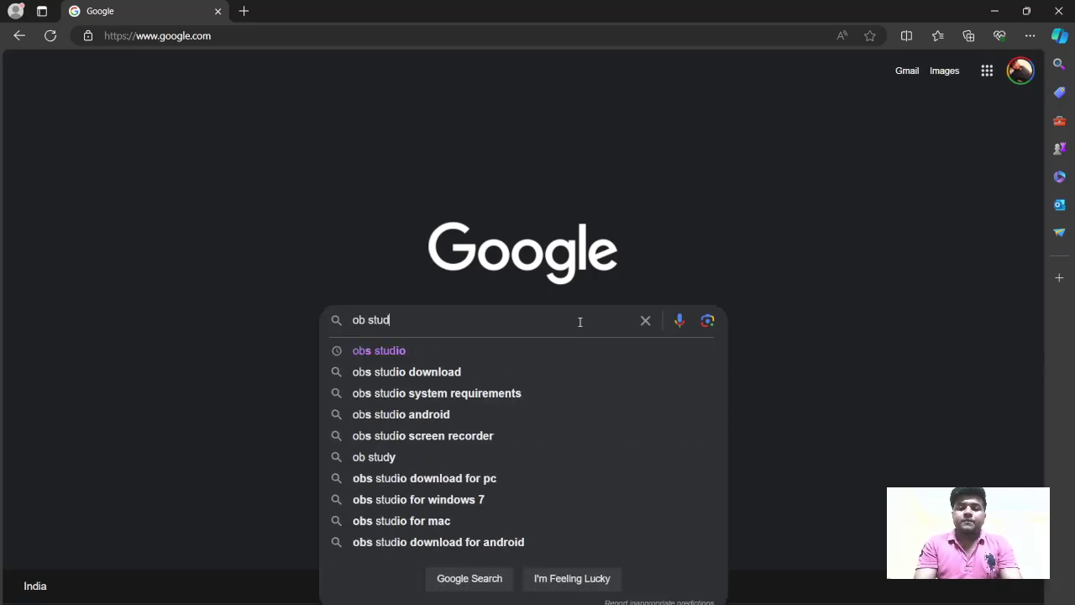
left_click(466, 372)
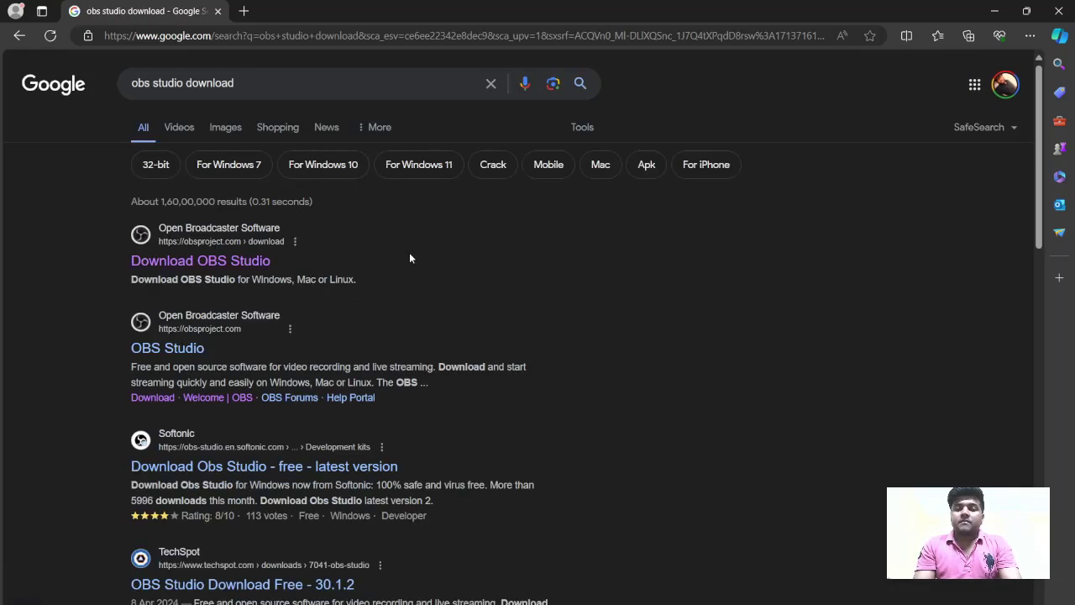
left_click(191, 267)
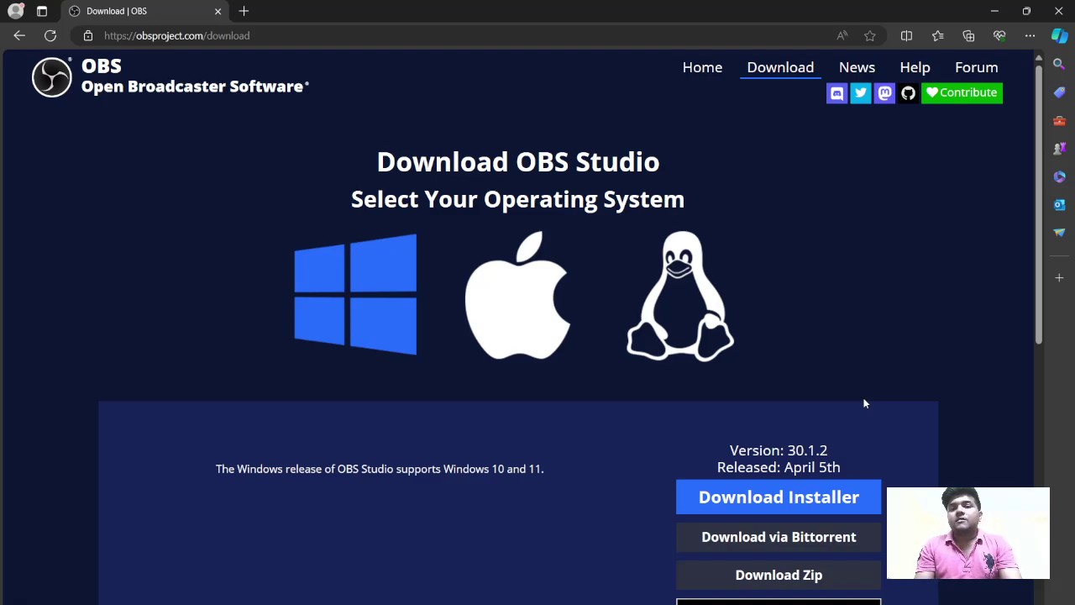
- Launch OBS-Studio-30.1.2-Full-Installer-x64 from the Software folder and quit the setup at its welcome page
left_click(692, 496)
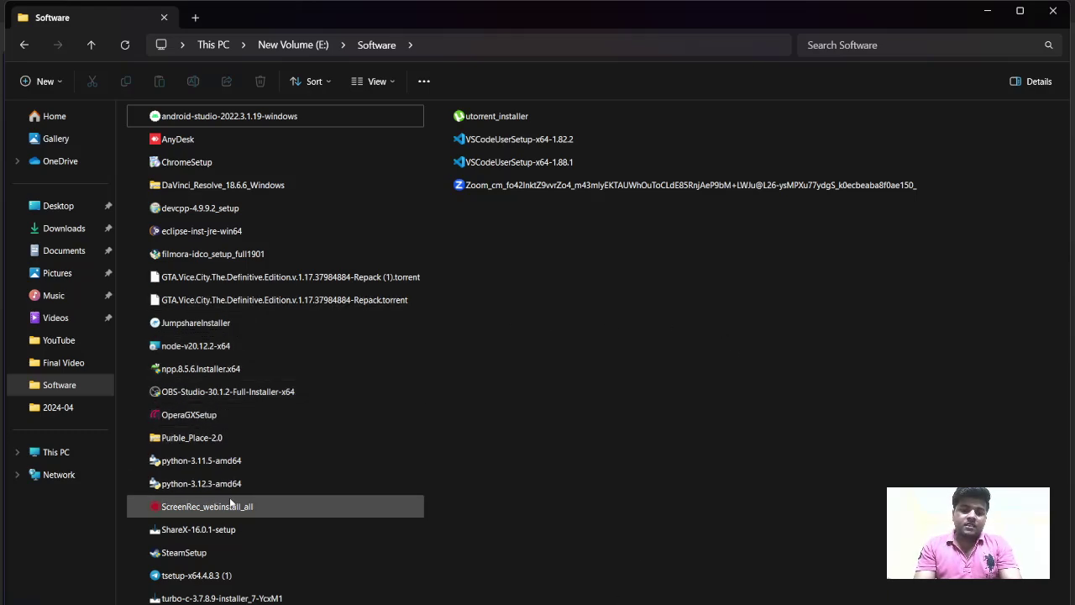
left_click(240, 396)
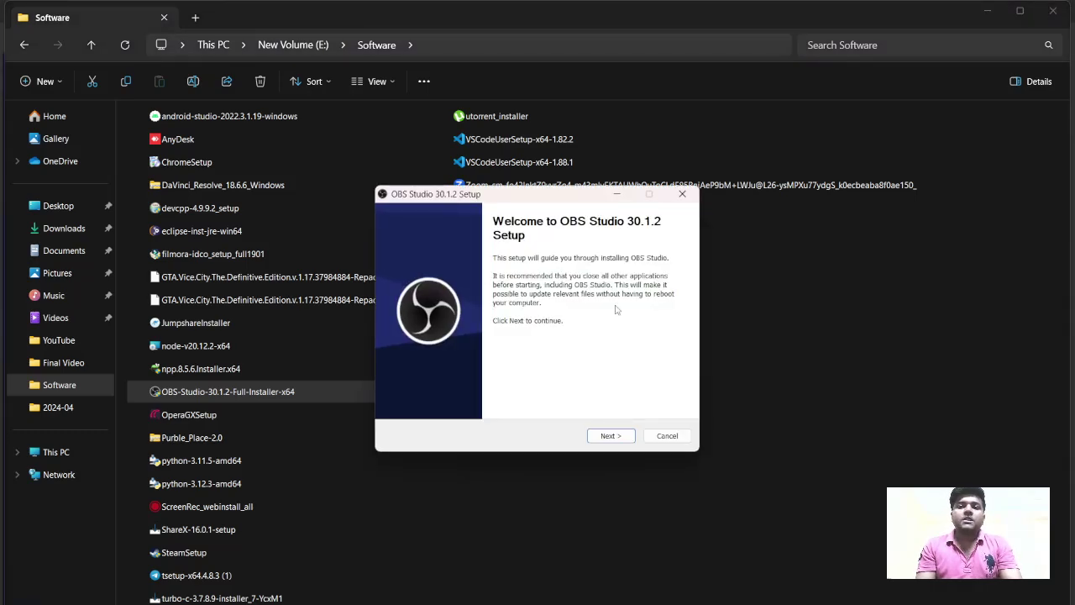
left_click(660, 437)
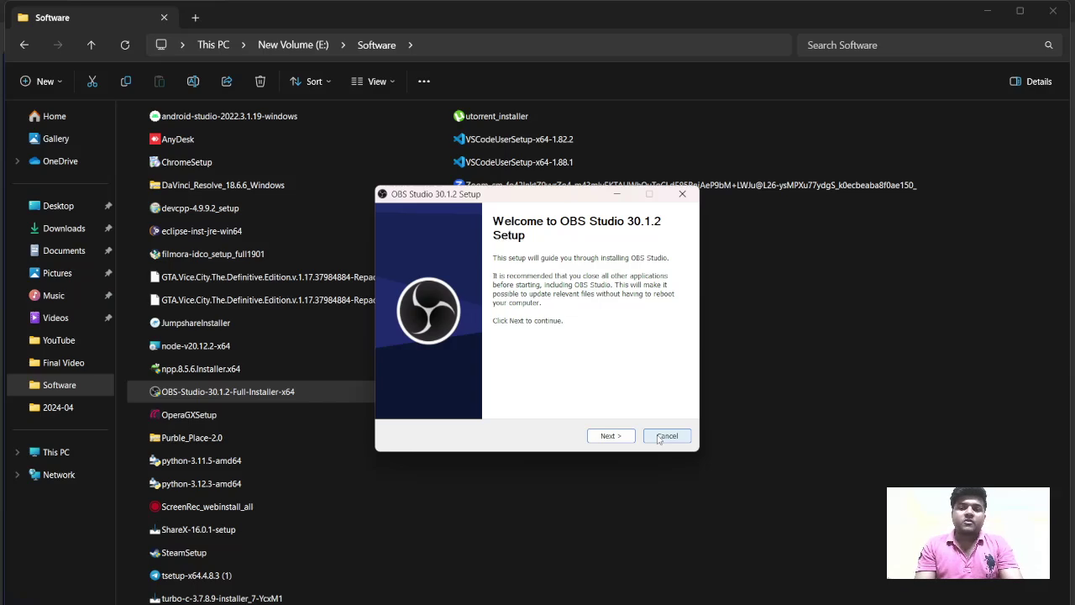
left_click(660, 438)
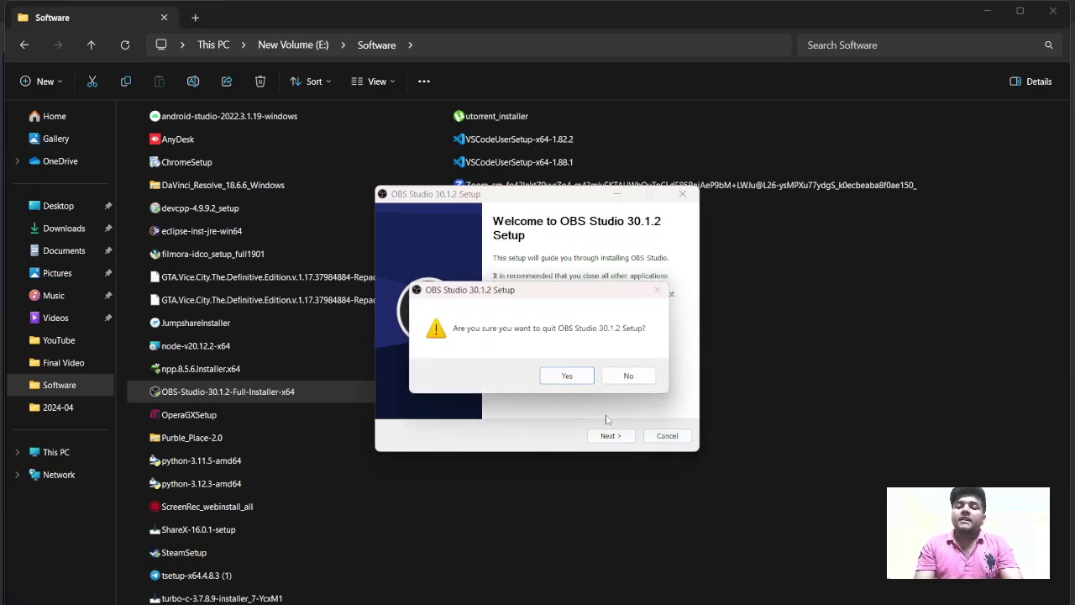
left_click(568, 376)
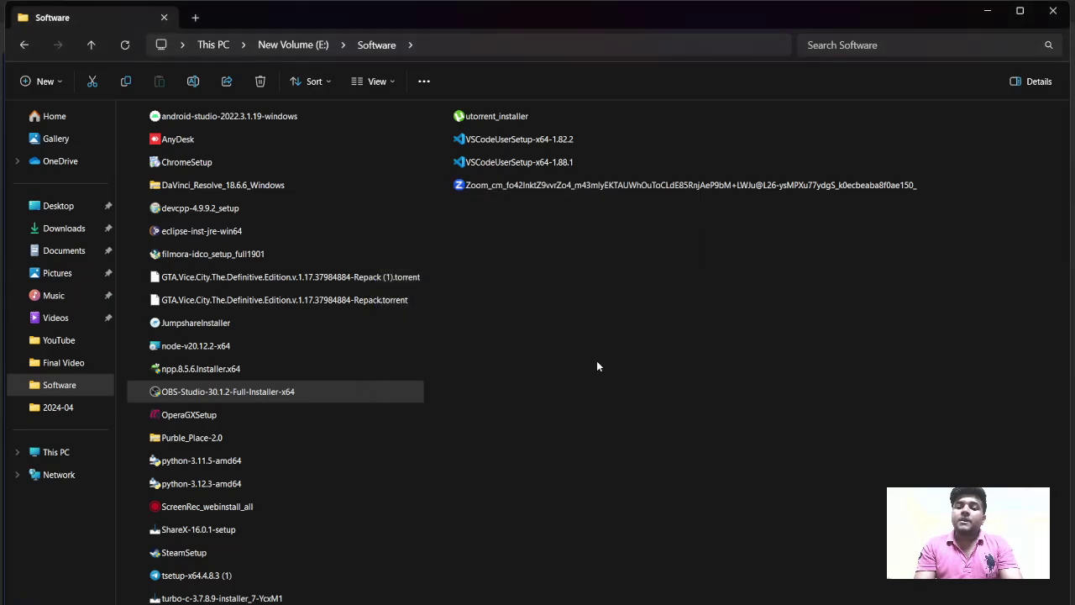
- Minimize the Software folder and browser windows and switch back to OBS Studio
left_click(988, 13)
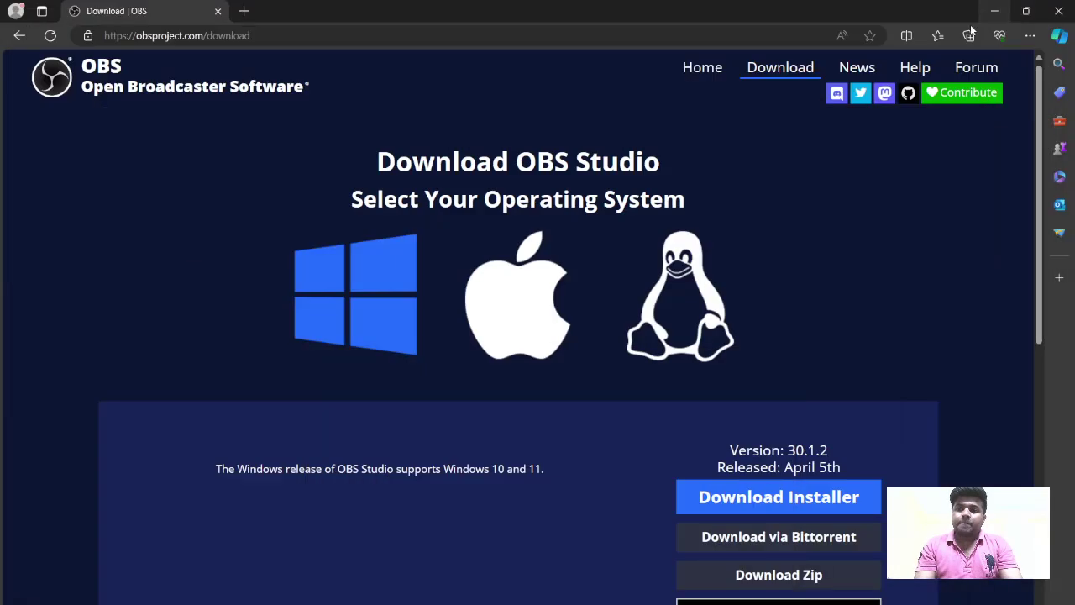
left_click(992, 12)
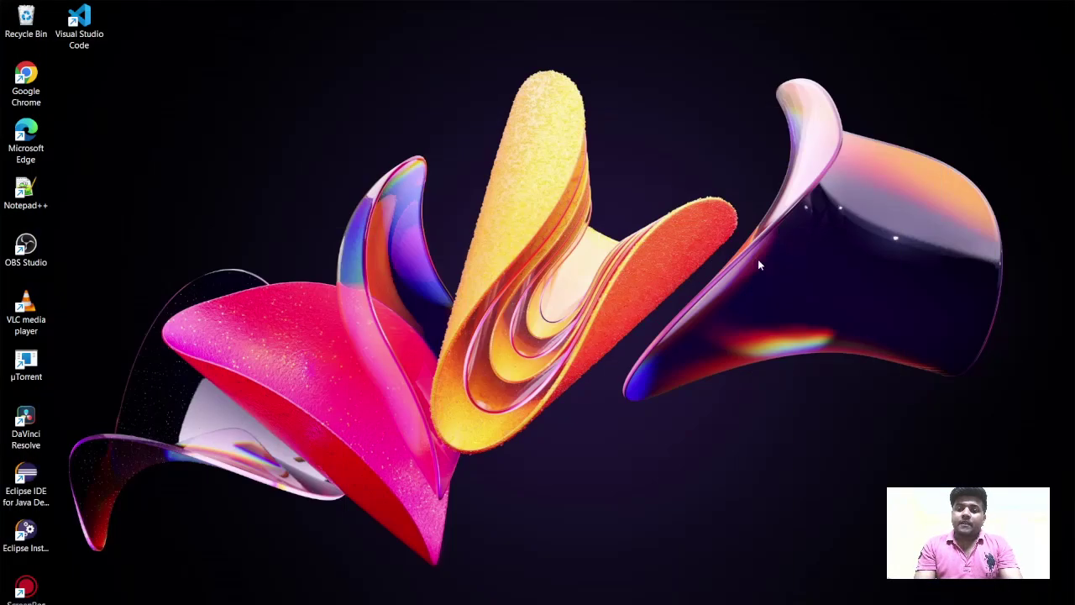
left_click(724, 602)
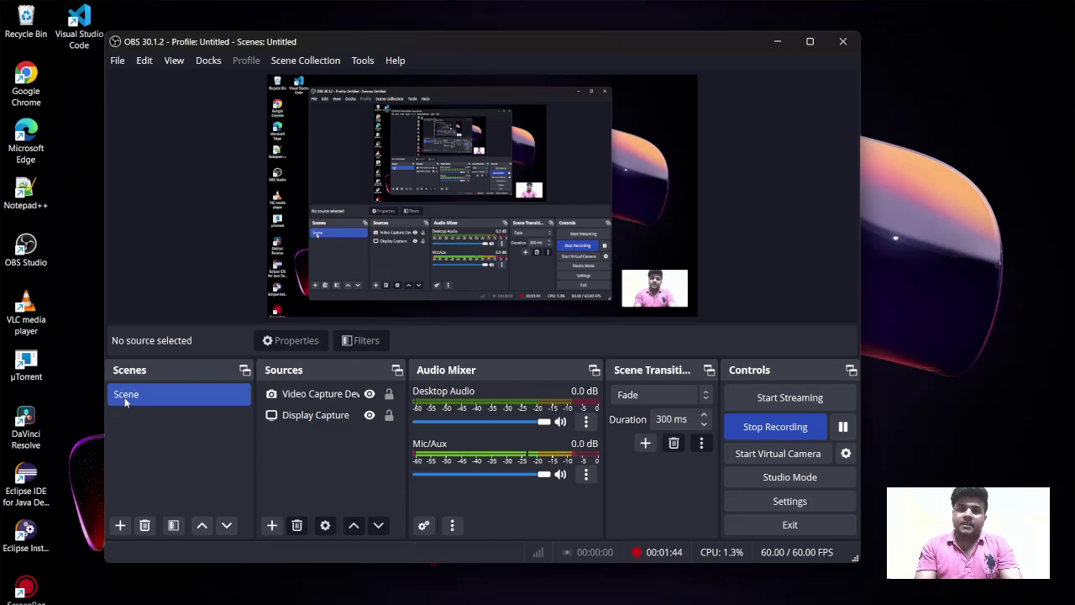
- Add a second Display Capture source to the scene as a new source and dismiss its properties
left_click(270, 525)
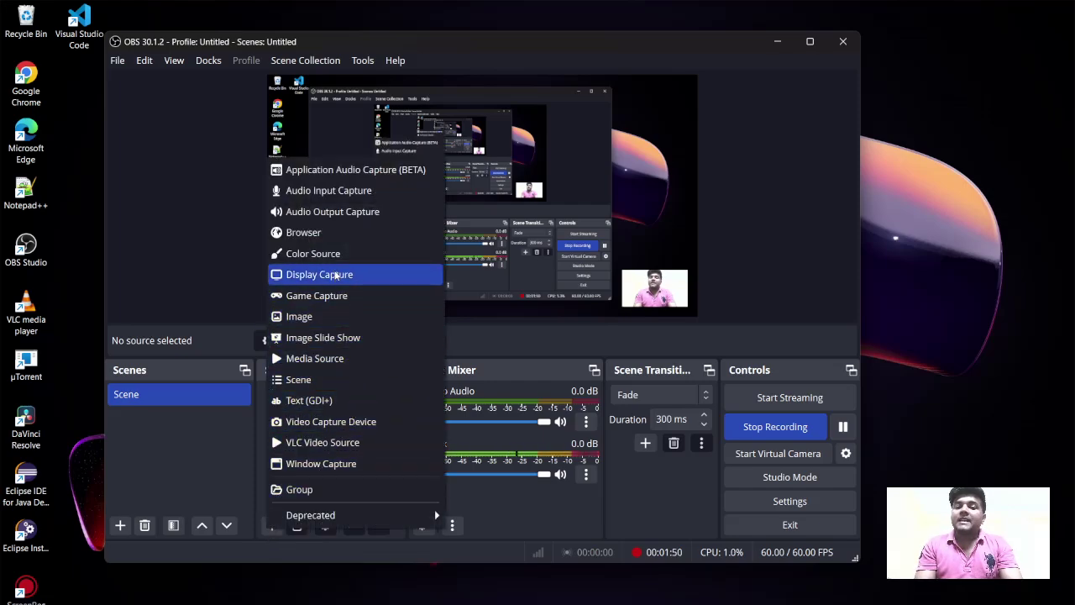
left_click(335, 274)
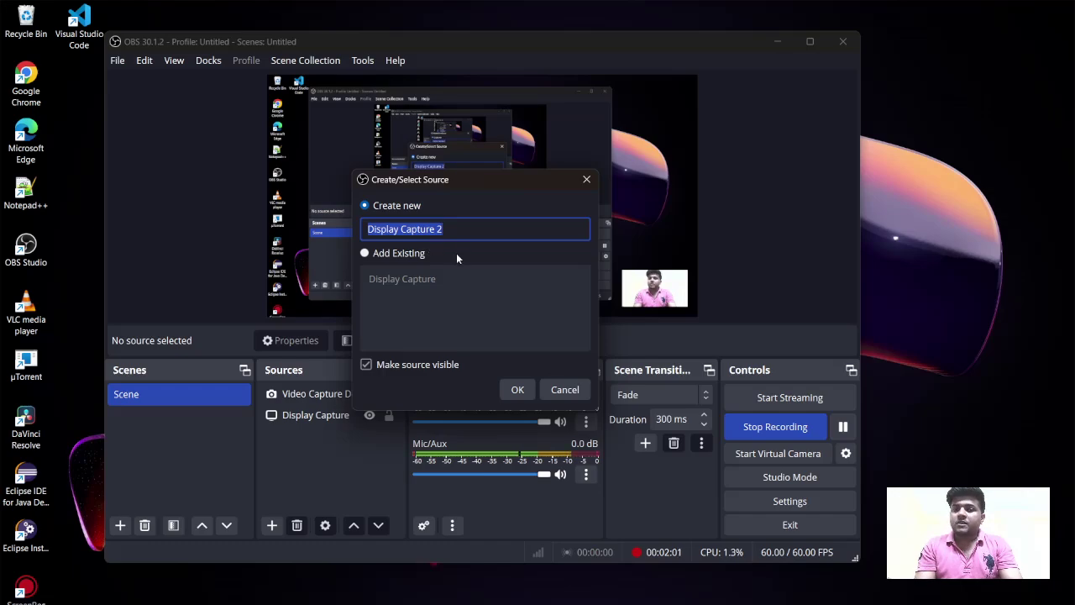
left_click(514, 389)
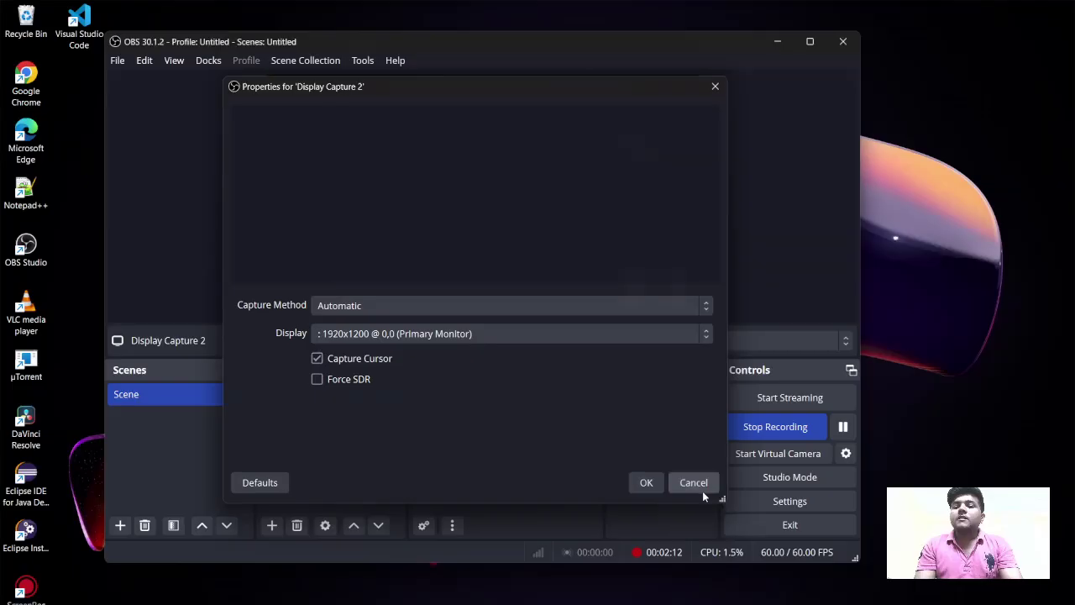
left_click(699, 488)
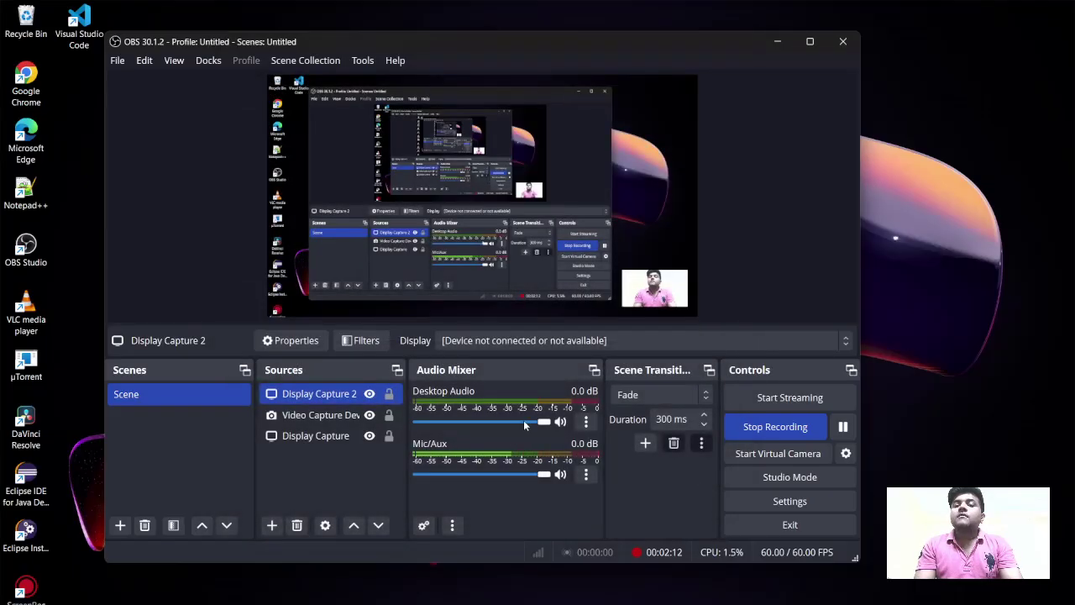
- Remove the duplicate Display Capture 2 source and select the original Display Capture source
left_click(351, 395, "ctrl")
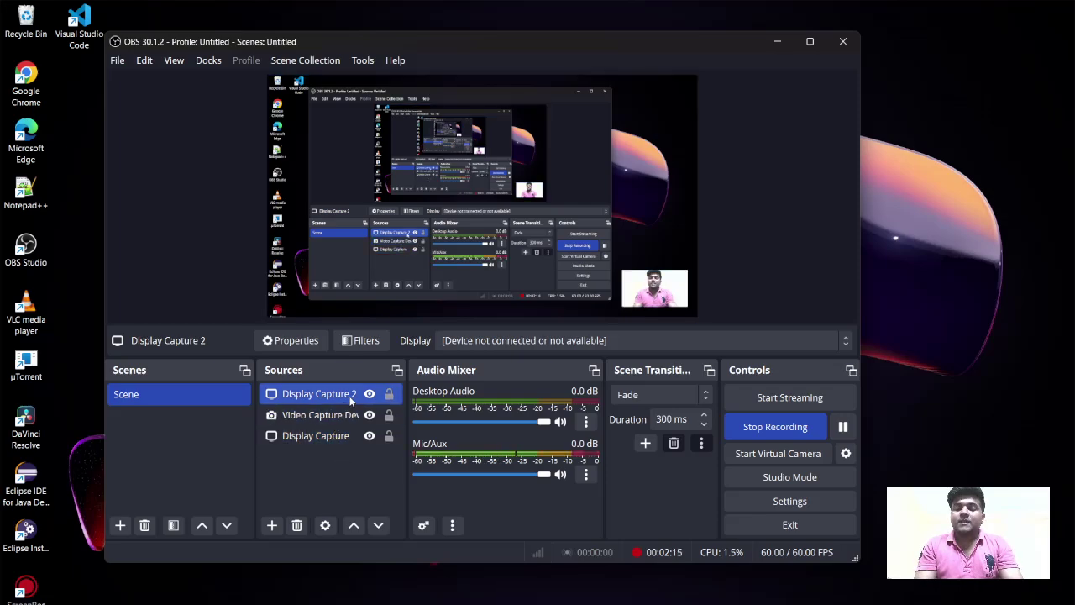
left_click(298, 525)
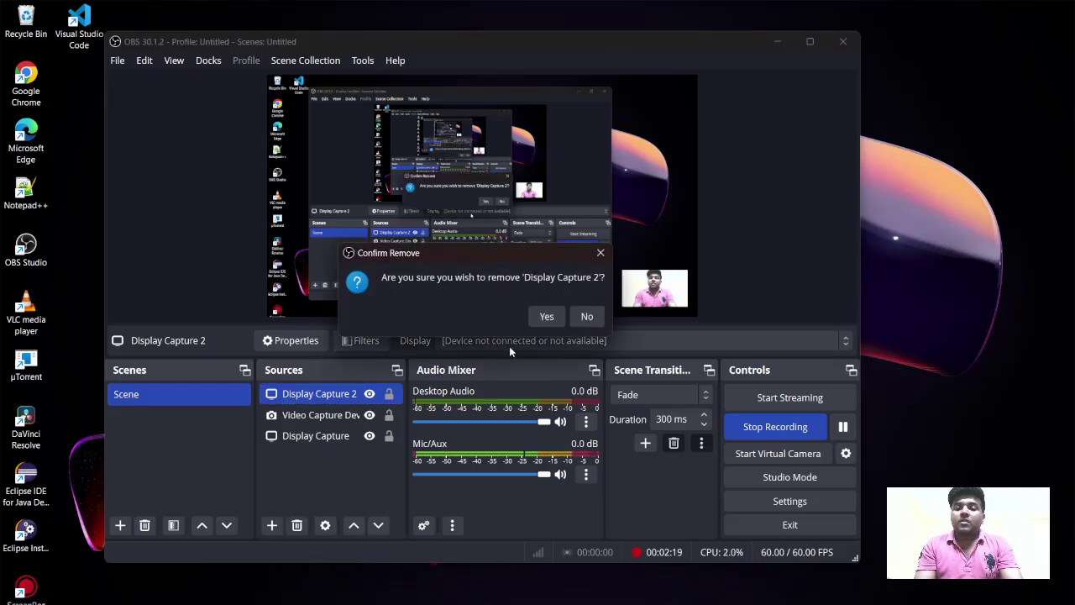
left_click(547, 318)
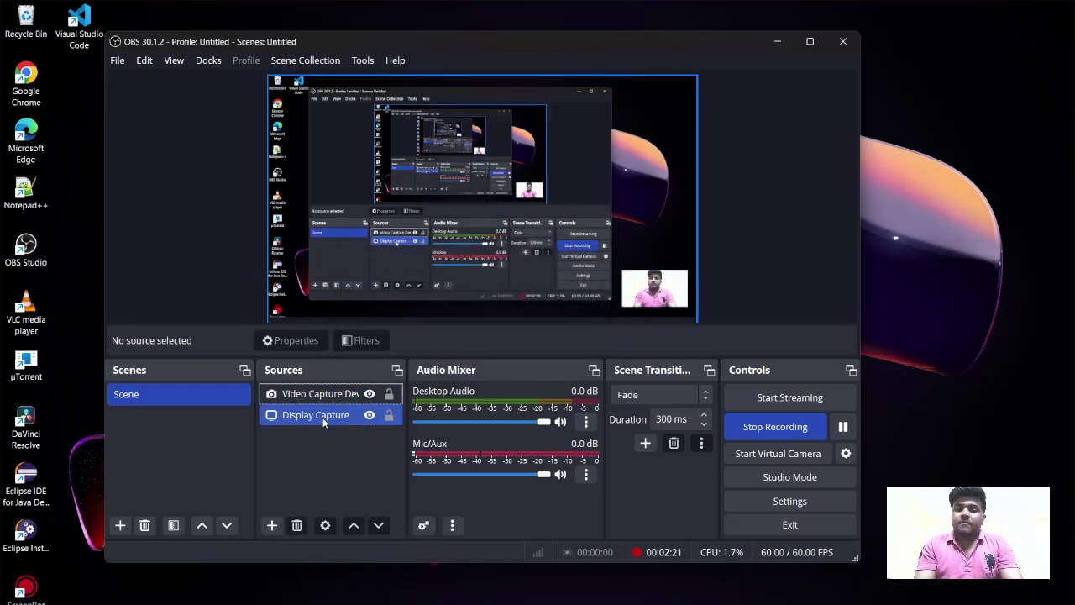
left_click(324, 421)
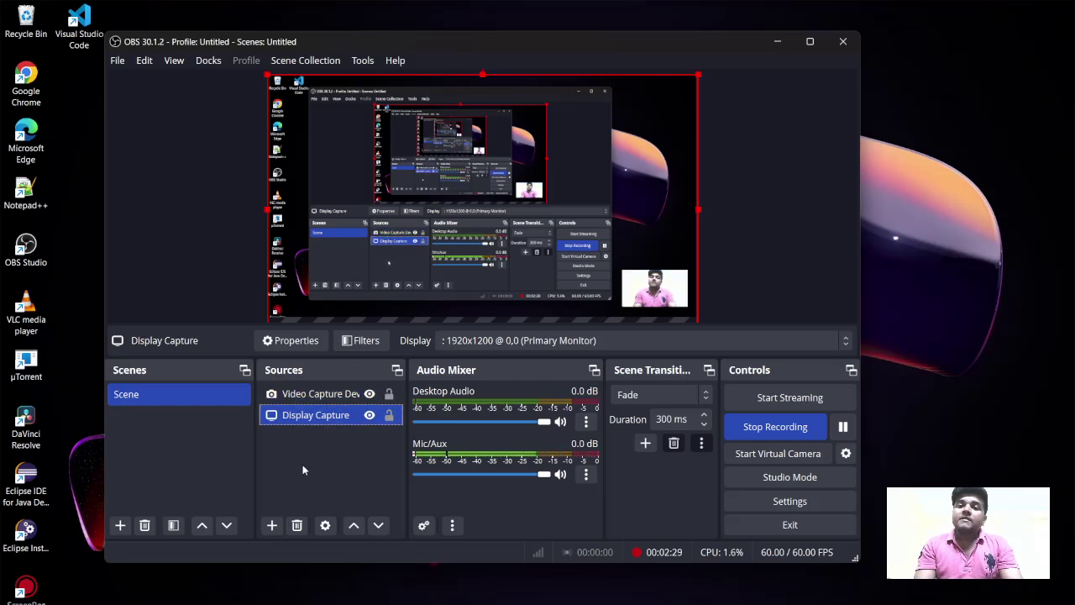
- Add a second Video Capture Device source to the scene as a new source and dismiss its properties
left_click(271, 525)
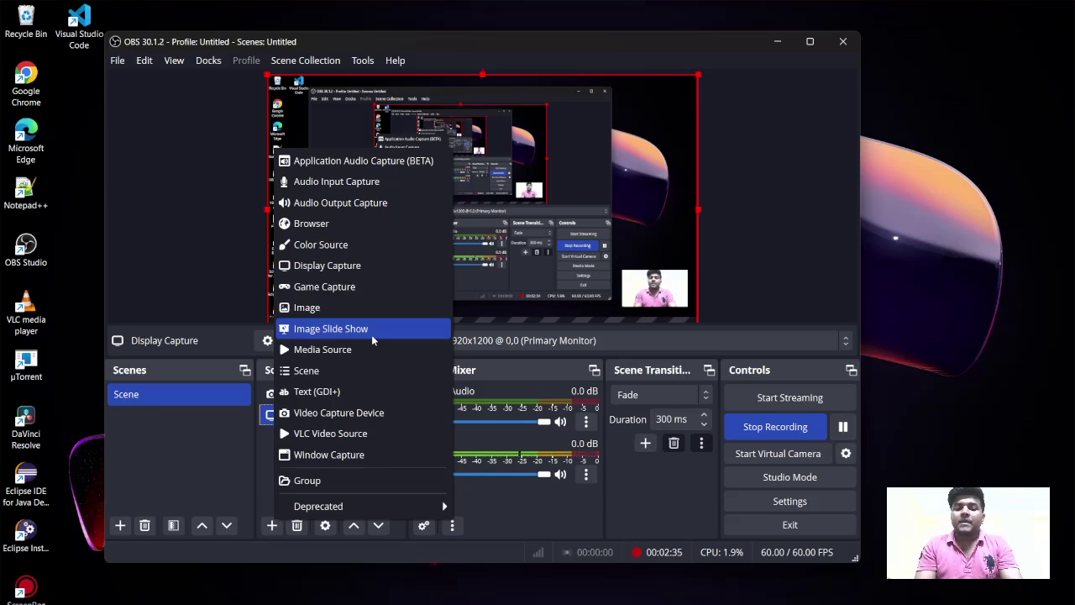
left_click(330, 418)
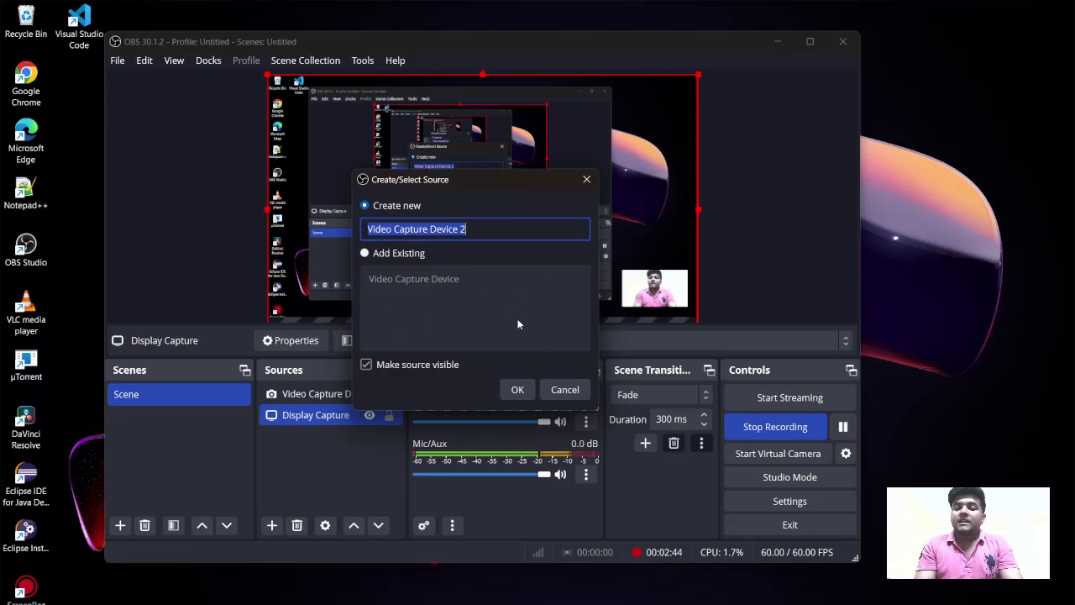
left_click(520, 389)
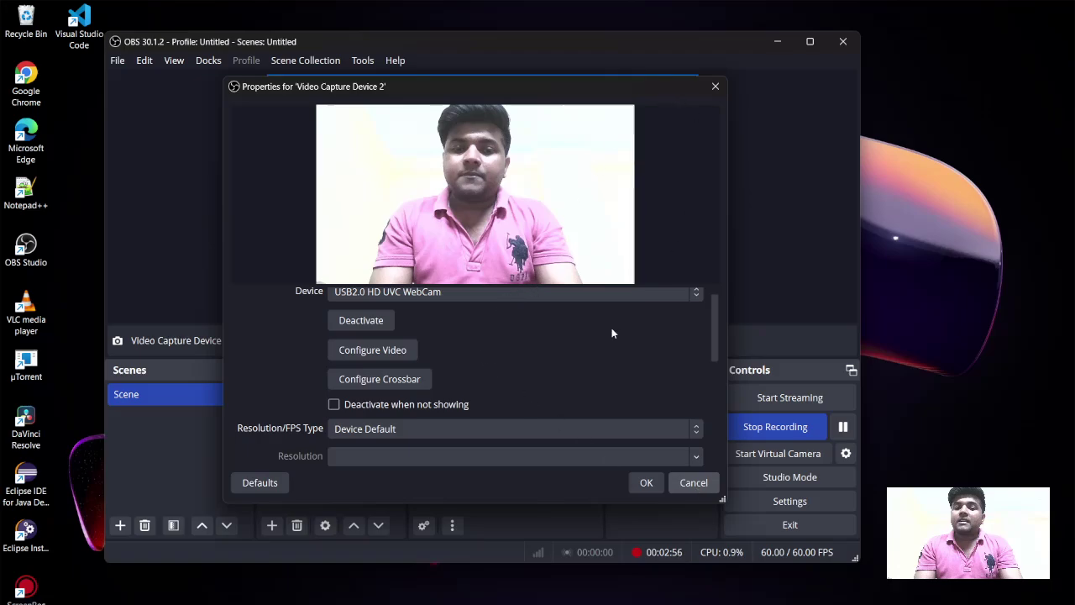
left_click(715, 85)
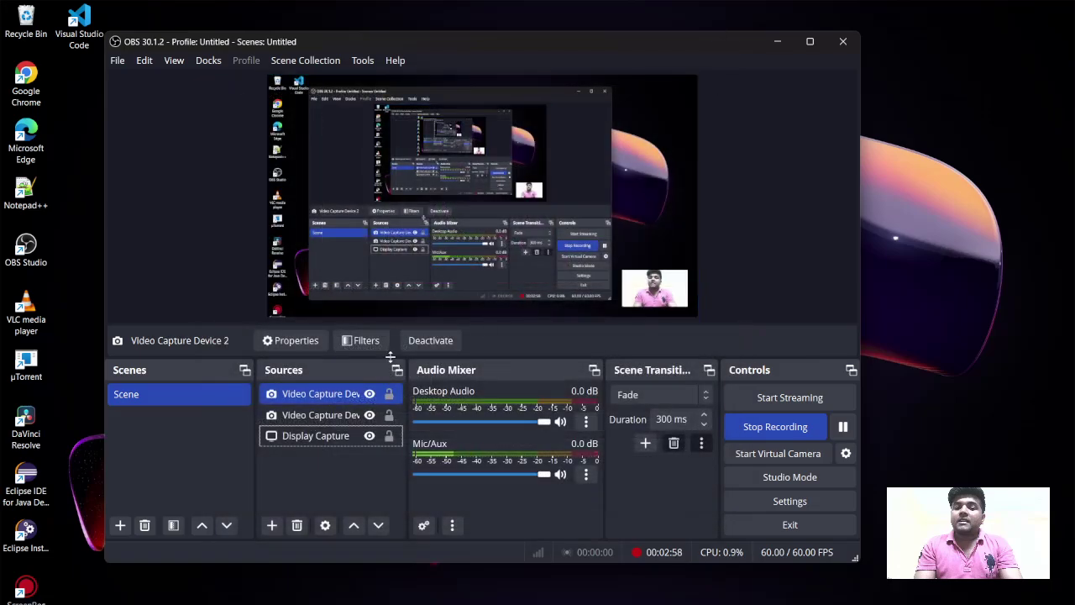
- Remove the duplicate Video Capture Device 2 source from the scene
left_click(347, 420)
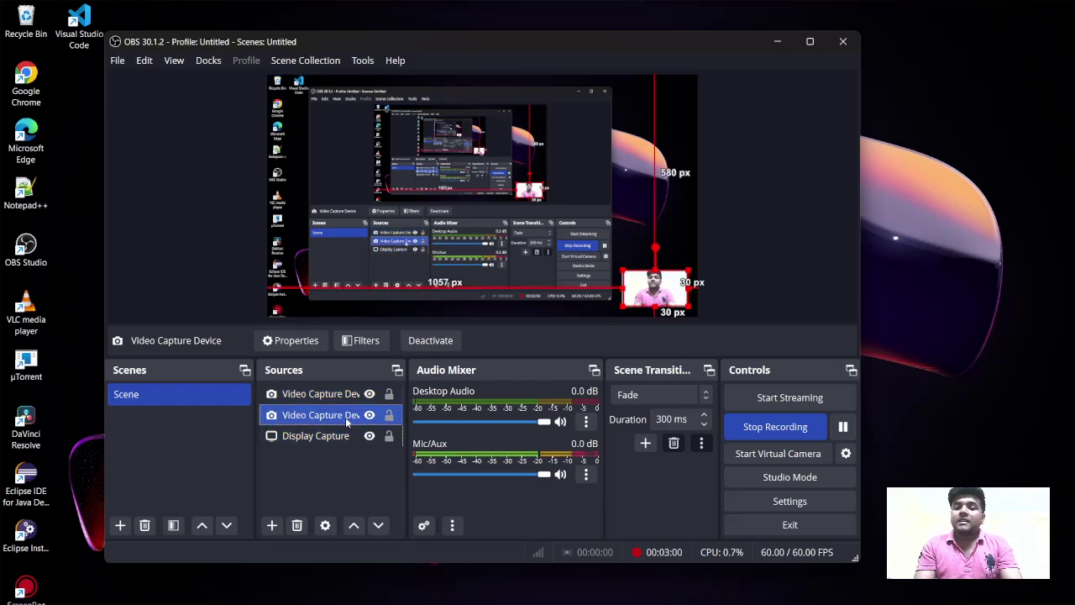
left_click(338, 397)
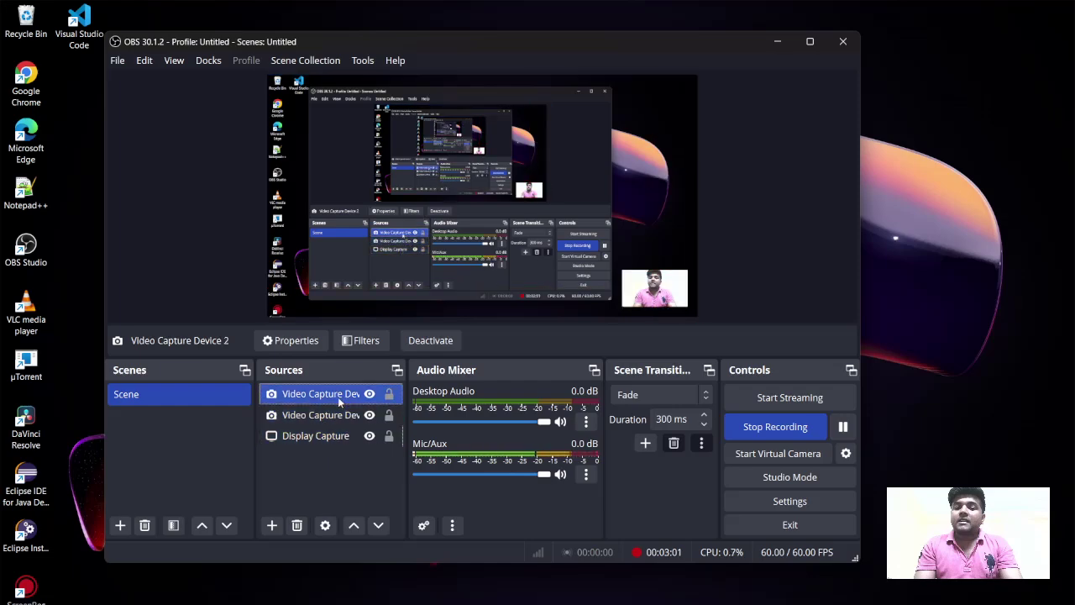
left_click(298, 525)
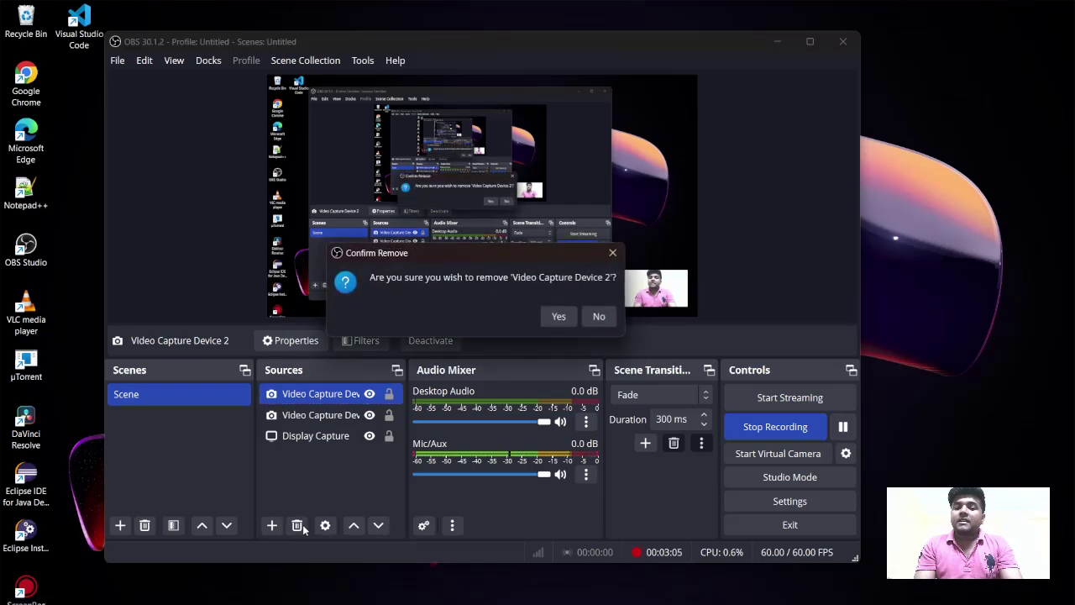
left_click(551, 321)
- Enlarge the Video Capture Device overlay from its upper-left corner to about 1036 px from the canvas's left edge and 568 px from its top
left_click(340, 394)
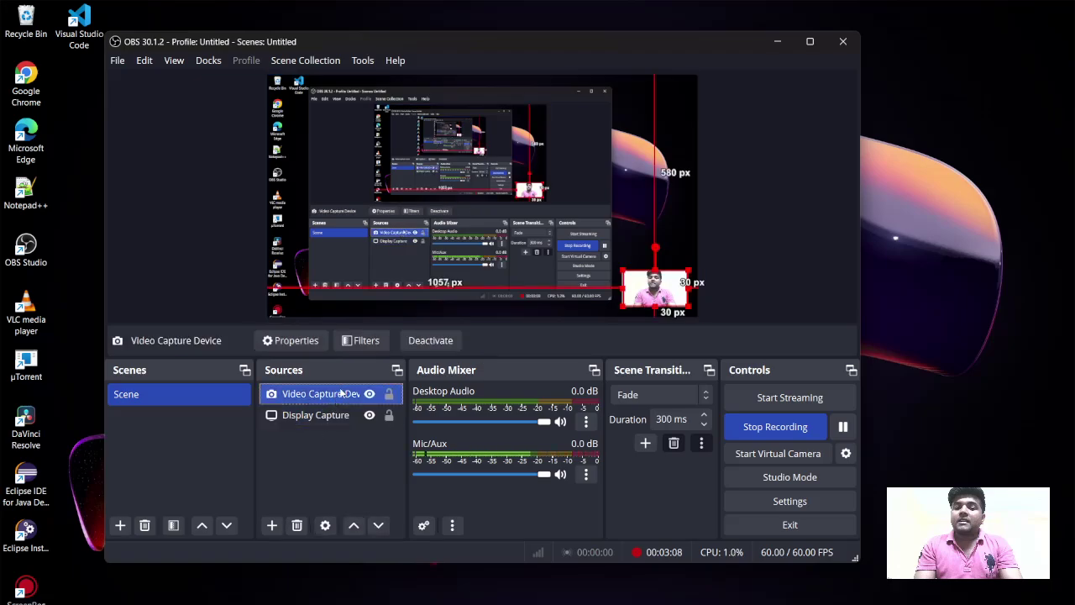
left_click(329, 414, "ctrl")
left_click(329, 414)
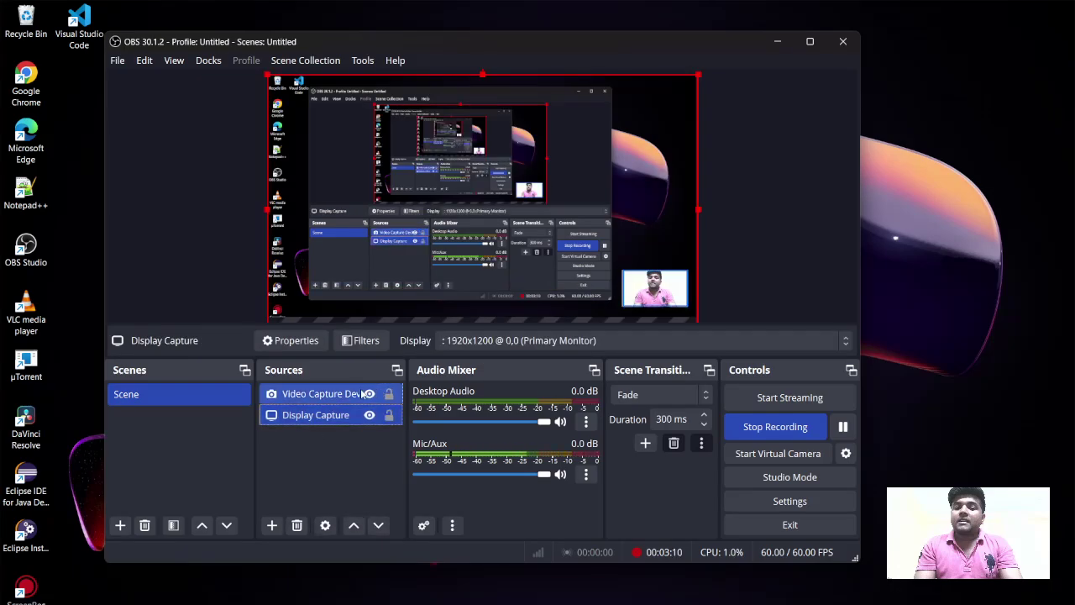
left_click(338, 395)
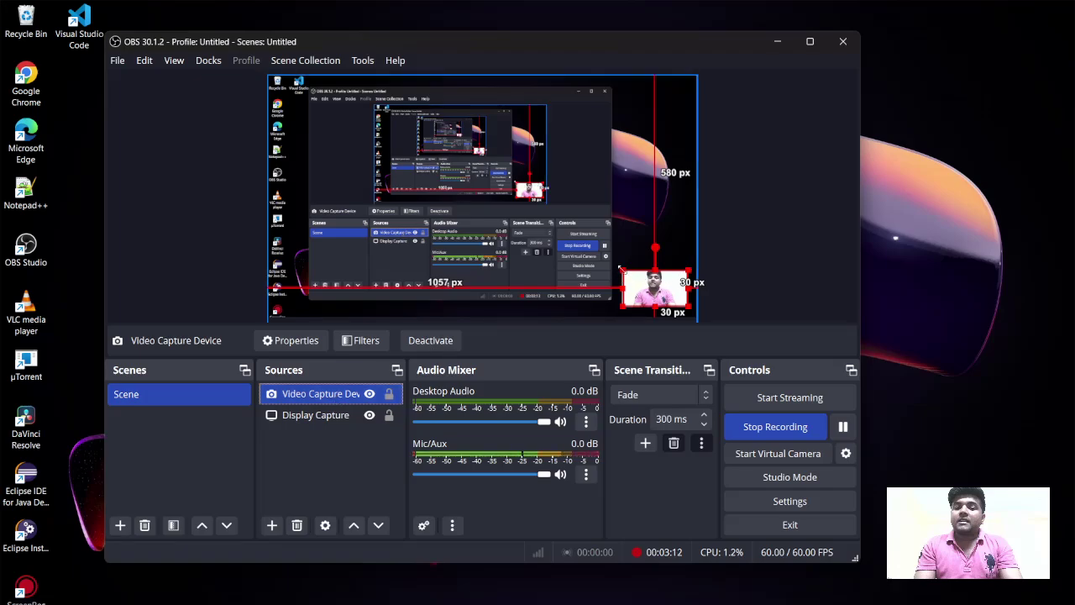
mouse_move(621, 269)
left_mouse_down()
mouse_move(290, 82)
mouse_move(643, 271)
mouse_move(616, 268)
left_mouse_up()
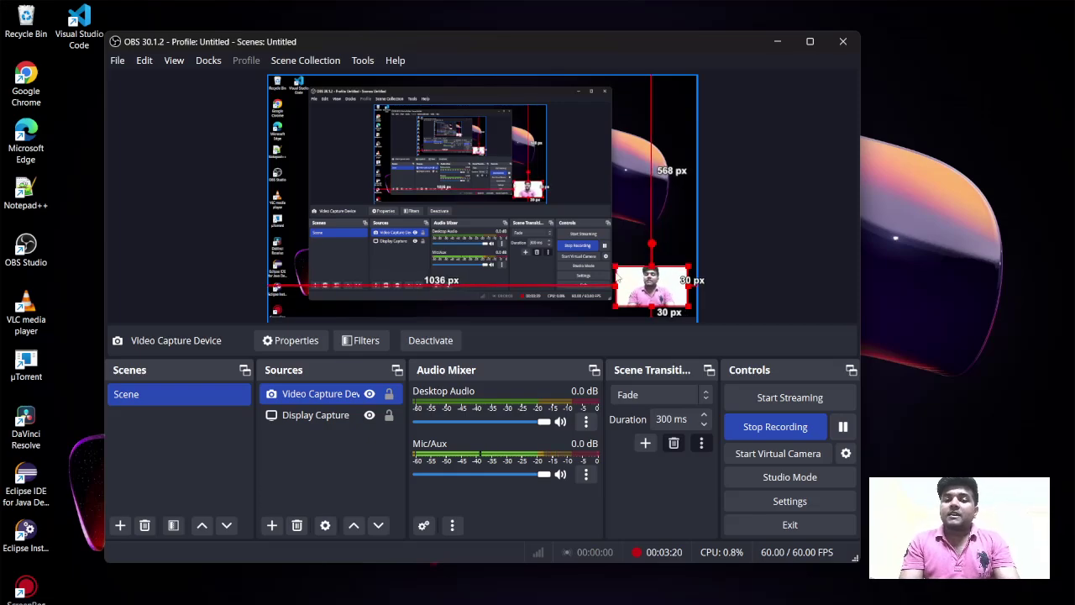
left_click(795, 284)
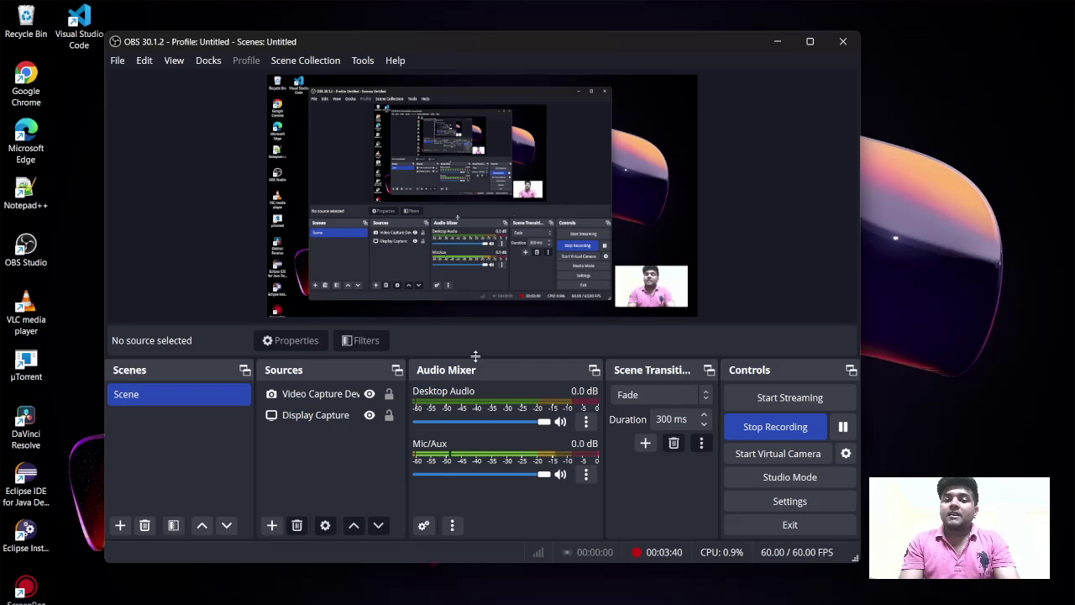
left_click(364, 395)
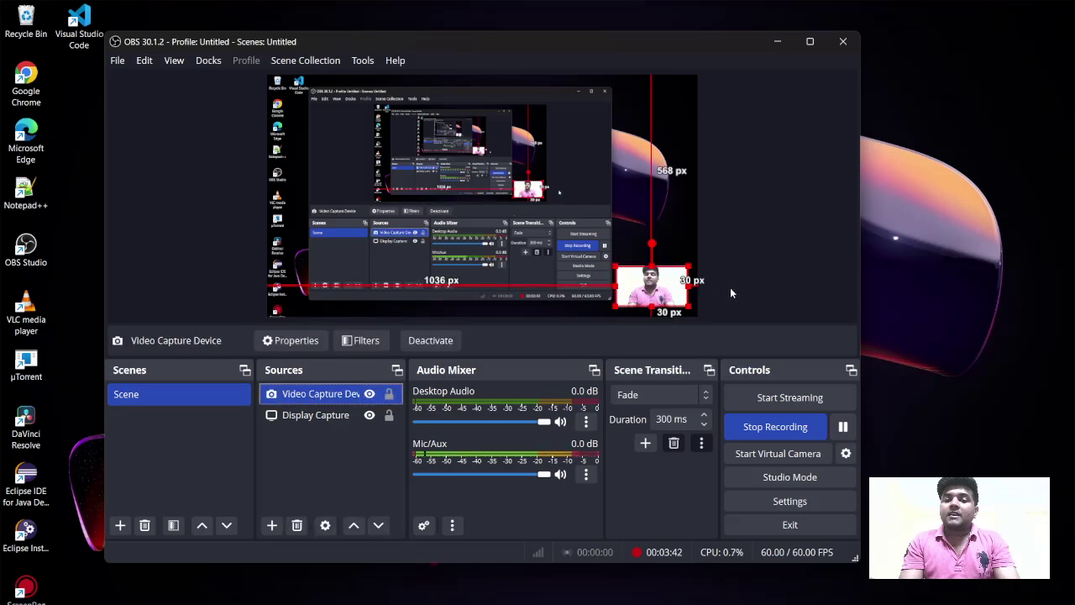
- Deselect the webcam overlay and show the folder where recordings are saved, closing its window after viewing
left_click(751, 281)
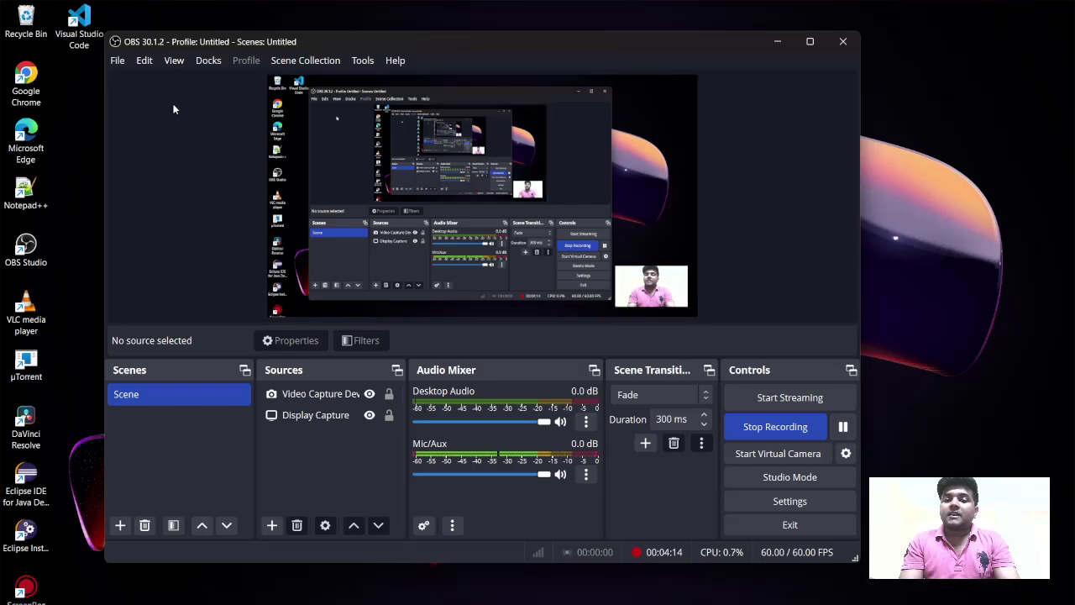
left_click(114, 62)
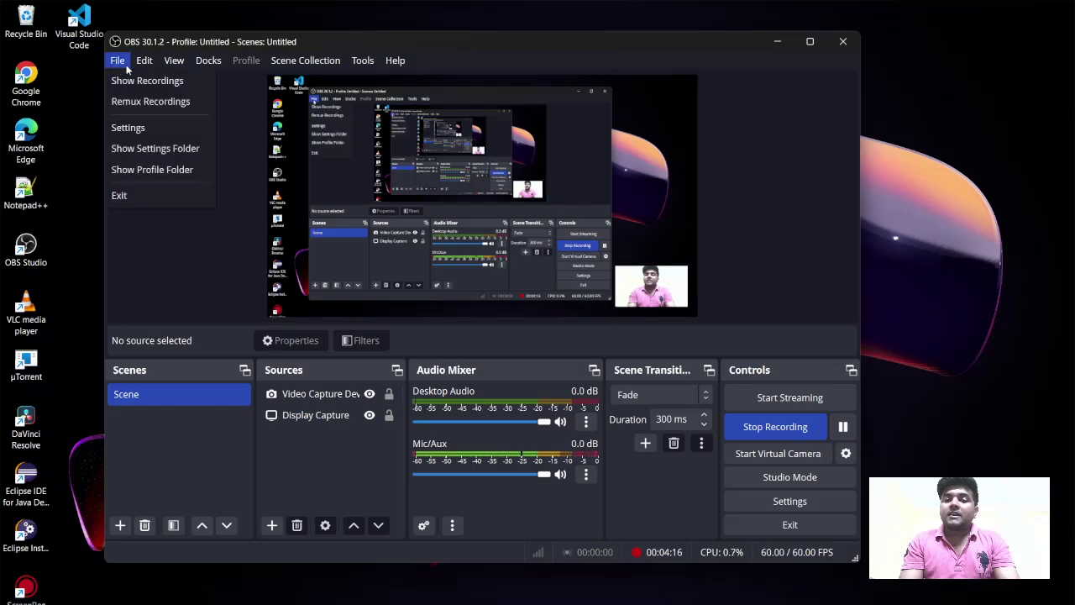
mouse_move(144, 61)
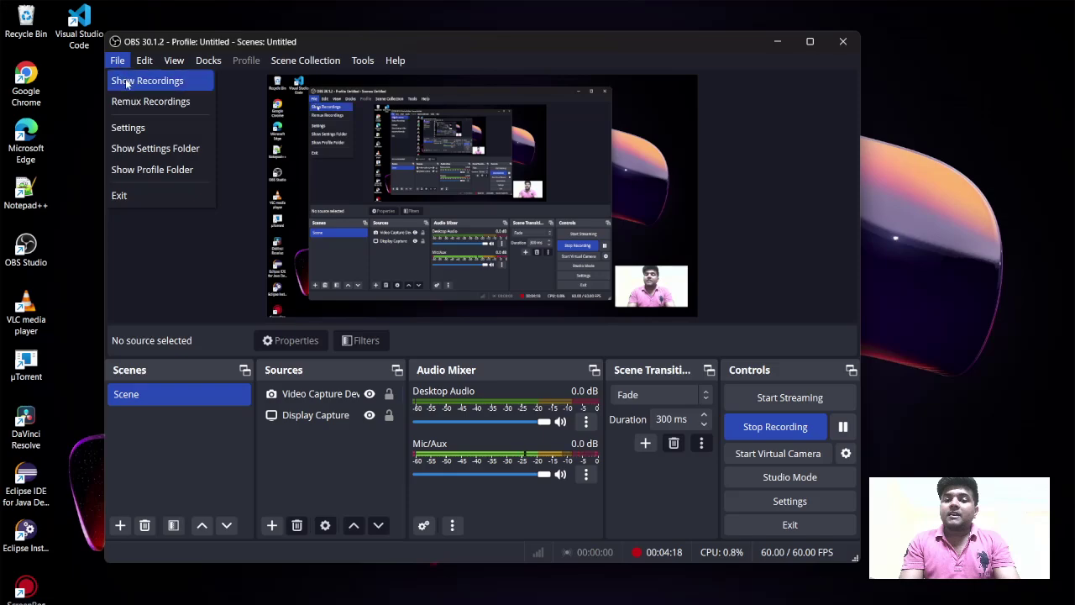
left_click(125, 79)
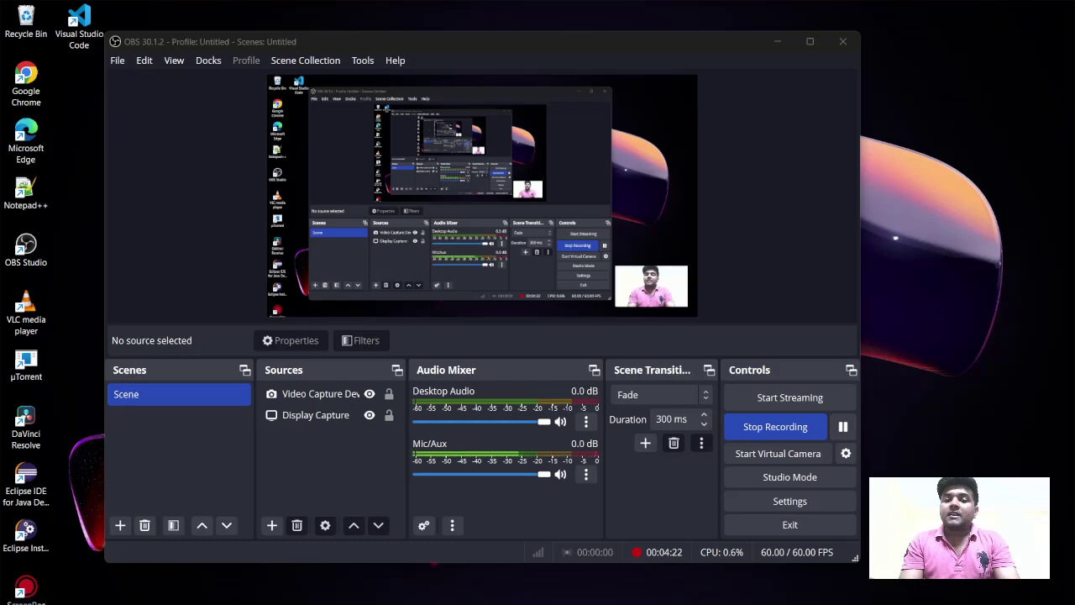
mouse_move(567, 601)
left_click(643, 567)
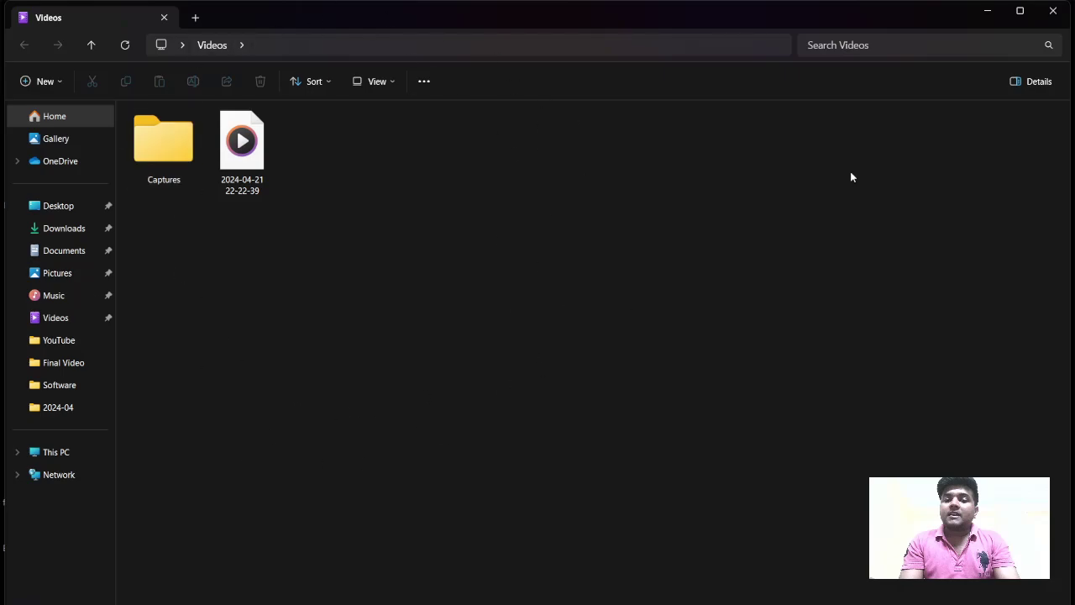
left_click(1052, 11)
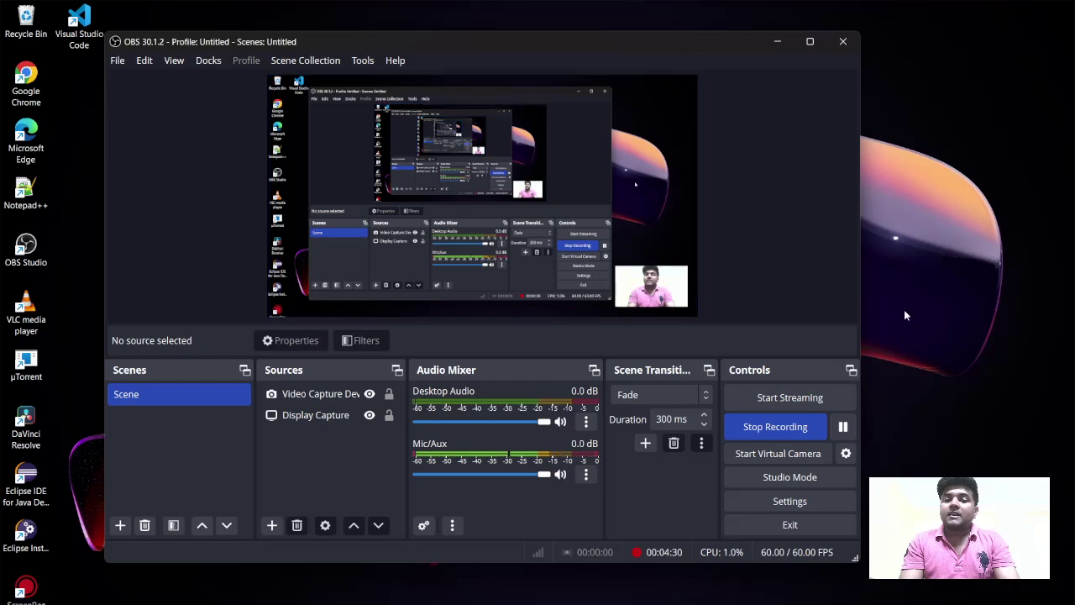